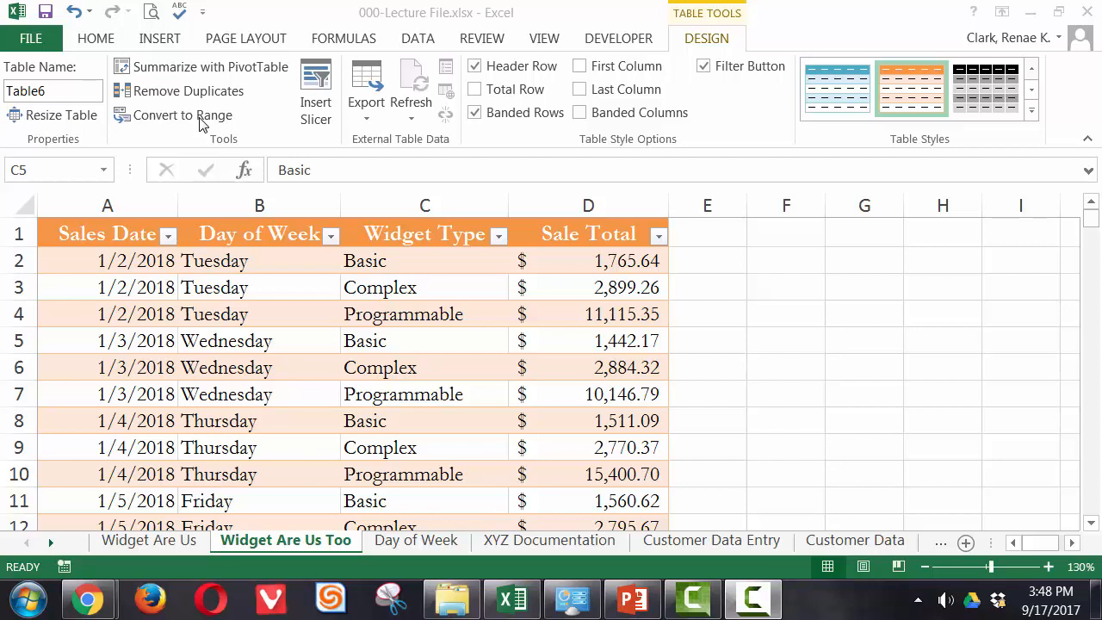
# - Convert the sales table on the Widget Are Us Too sheet to a normal range
pyautogui.click(411, 48)
pyautogui.click(413, 45)
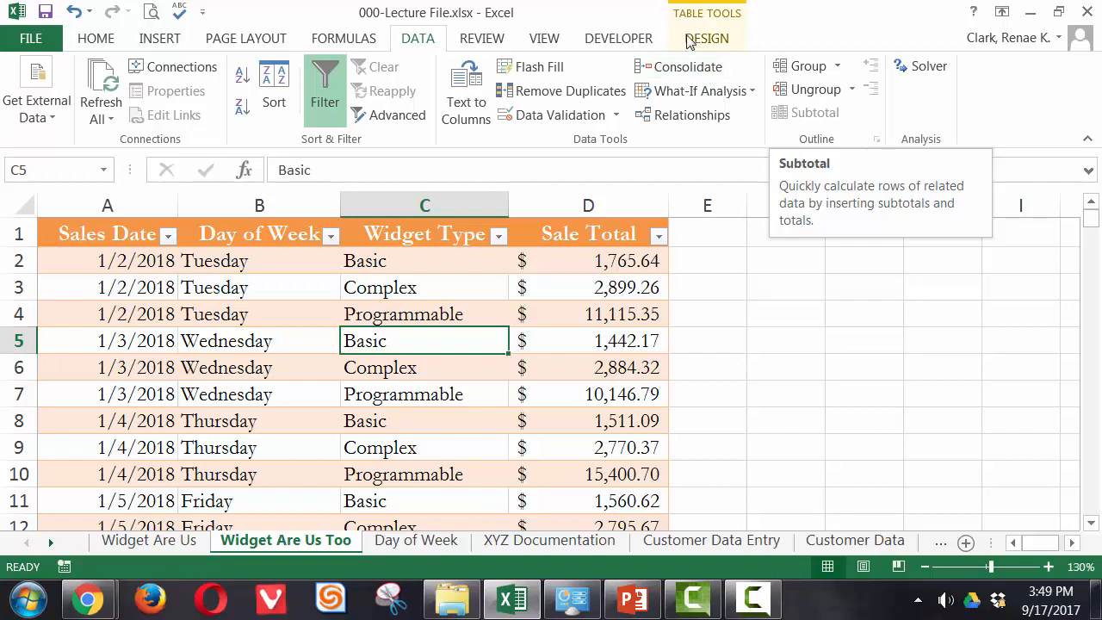
pyautogui.click(779, 308)
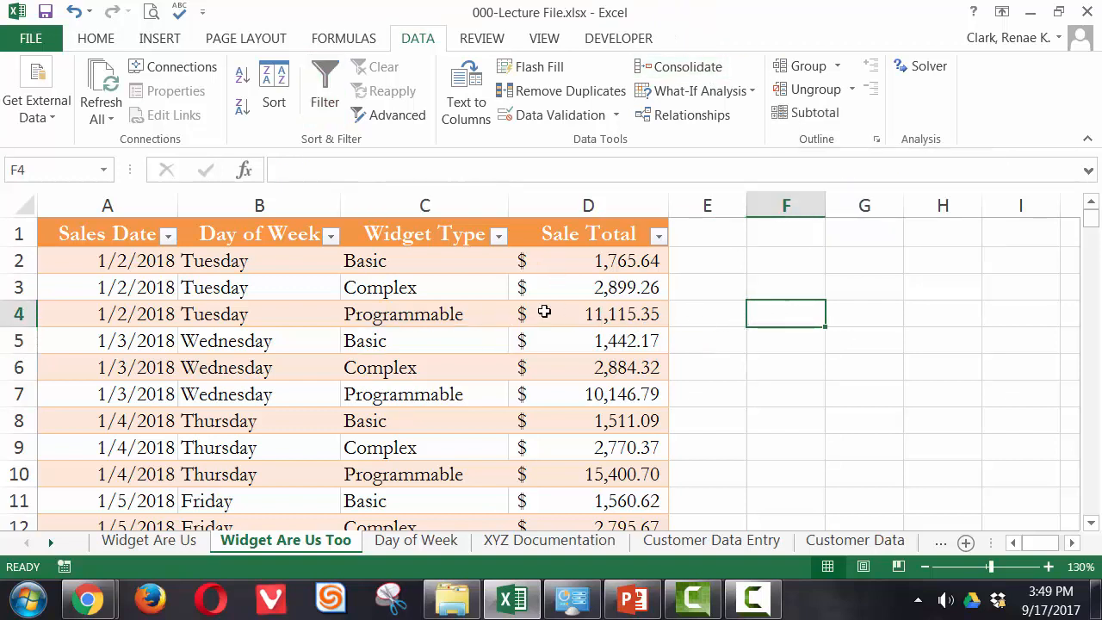
pyautogui.click(364, 315)
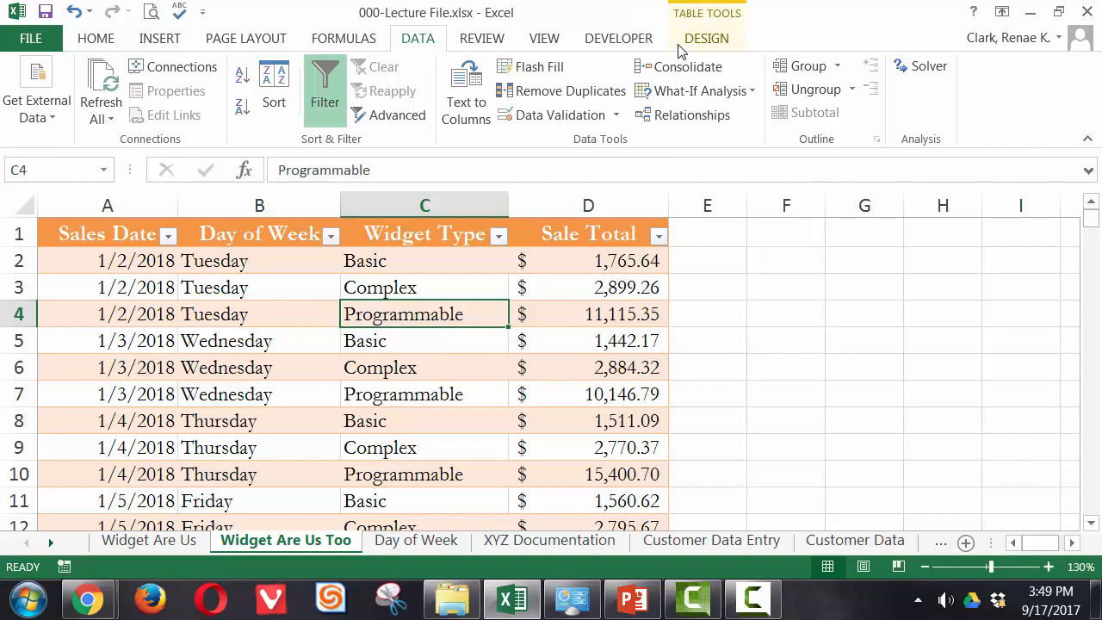
pyautogui.click(699, 38)
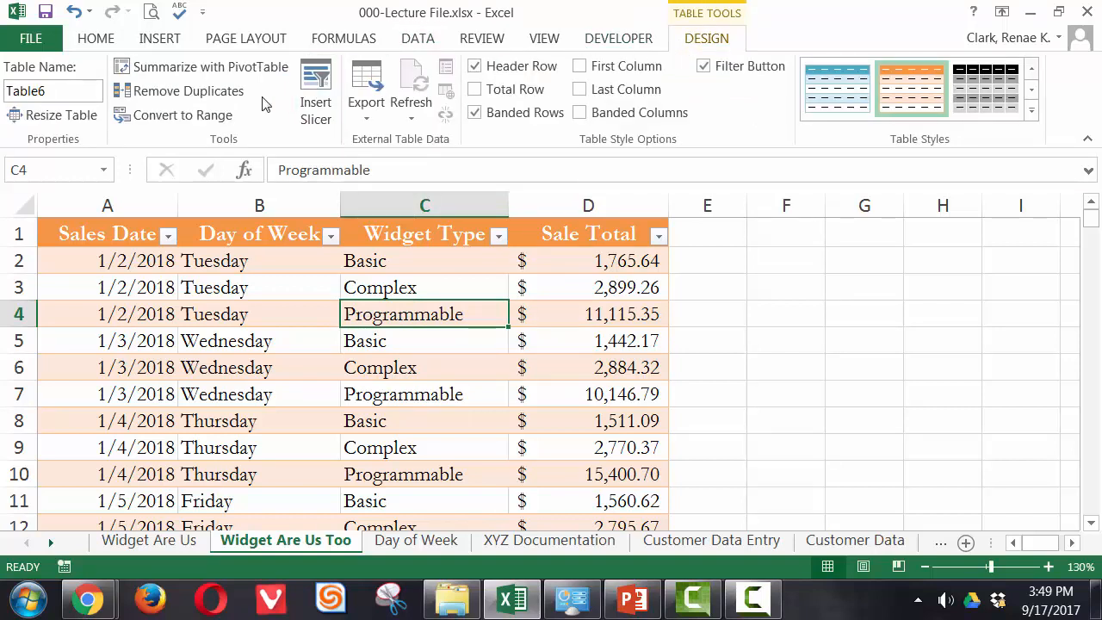
pyautogui.click(203, 123)
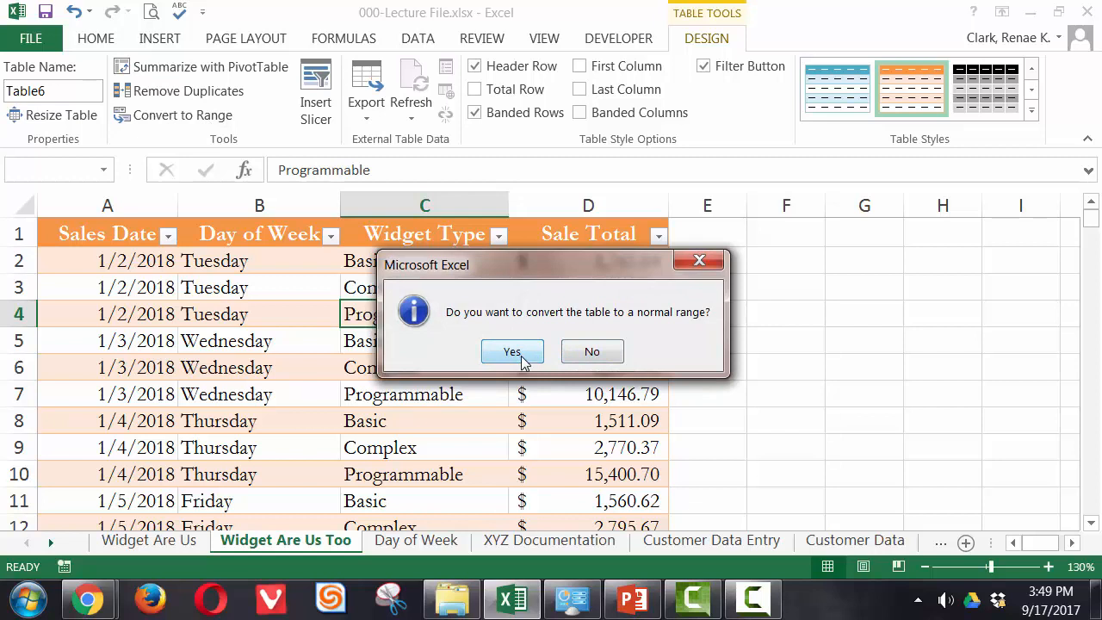
pyautogui.click(514, 352)
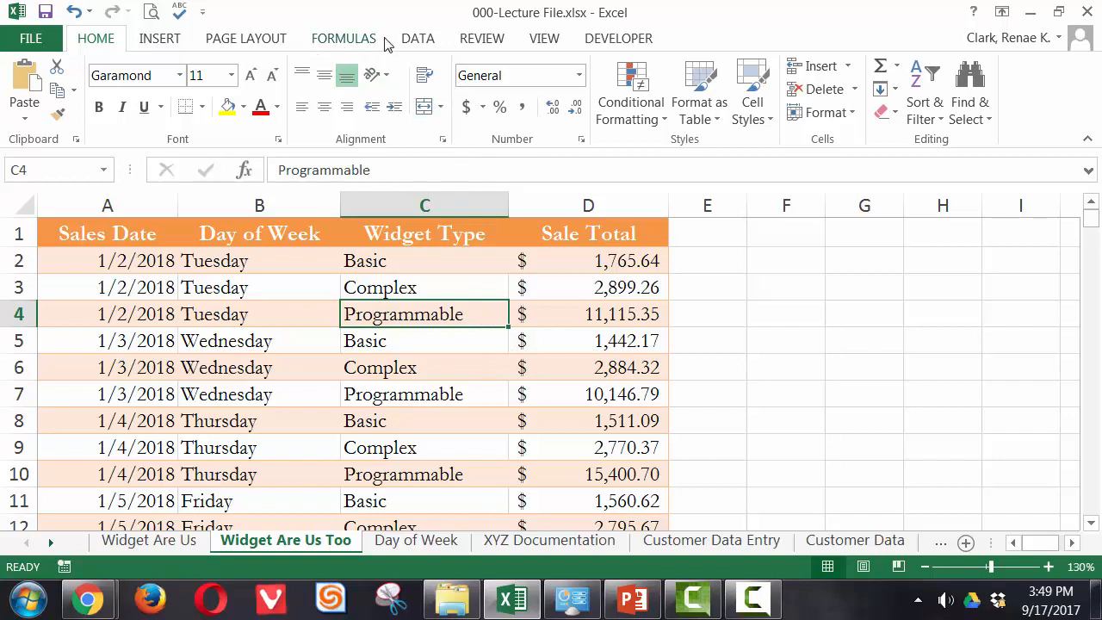
pyautogui.click(419, 40)
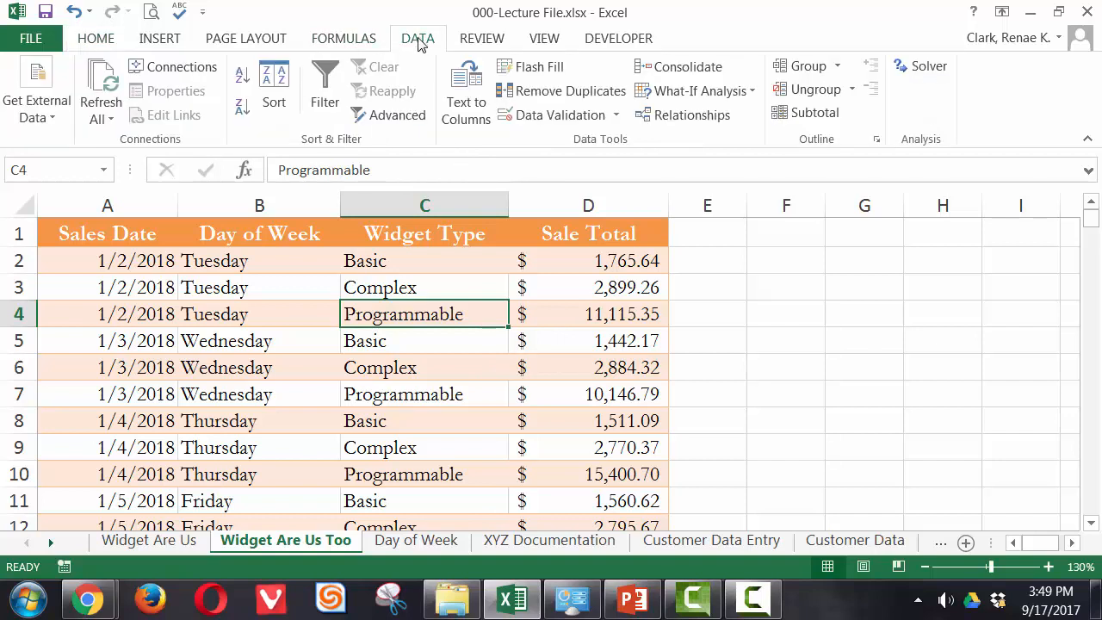
pyautogui.click(801, 120)
pyautogui.moveTo(646, 146); pyautogui.dragTo(898, 91)
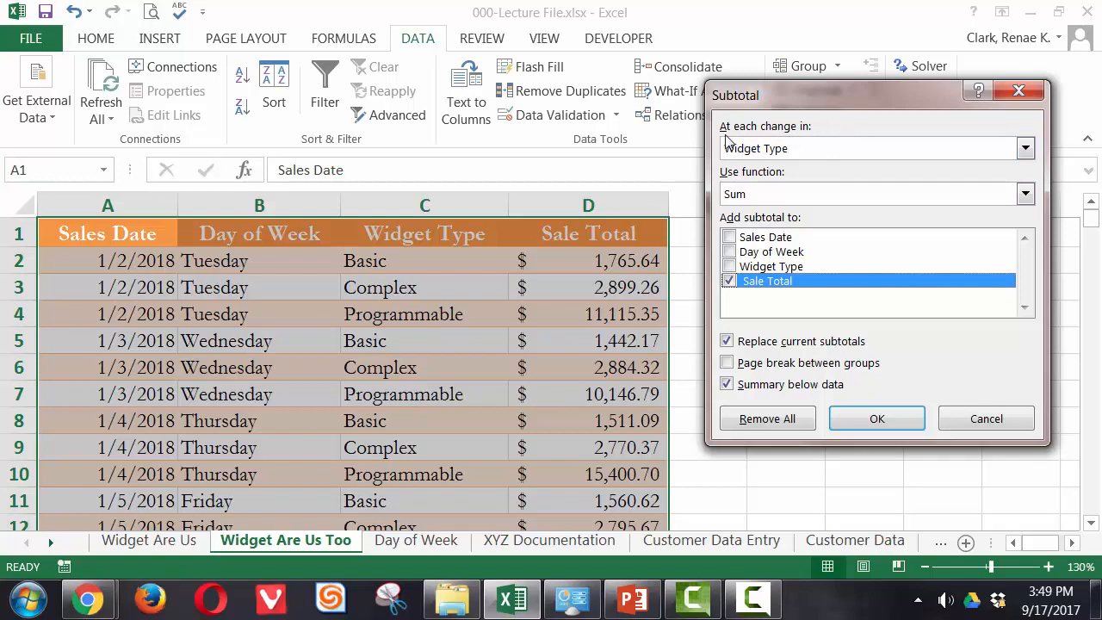
pyautogui.click(812, 148)
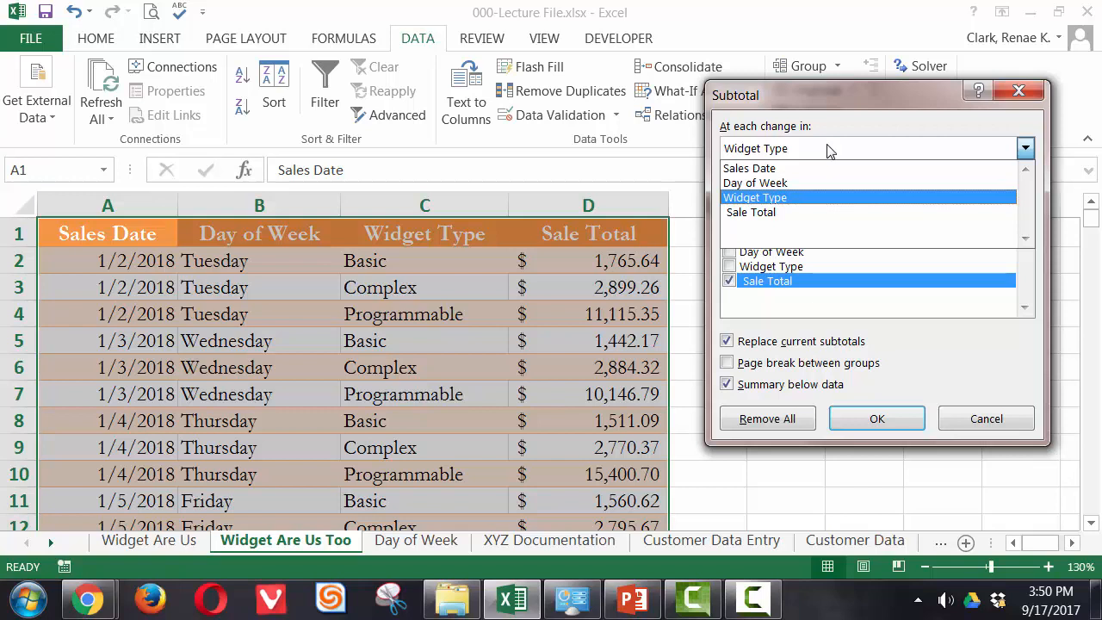
pyautogui.click(769, 184)
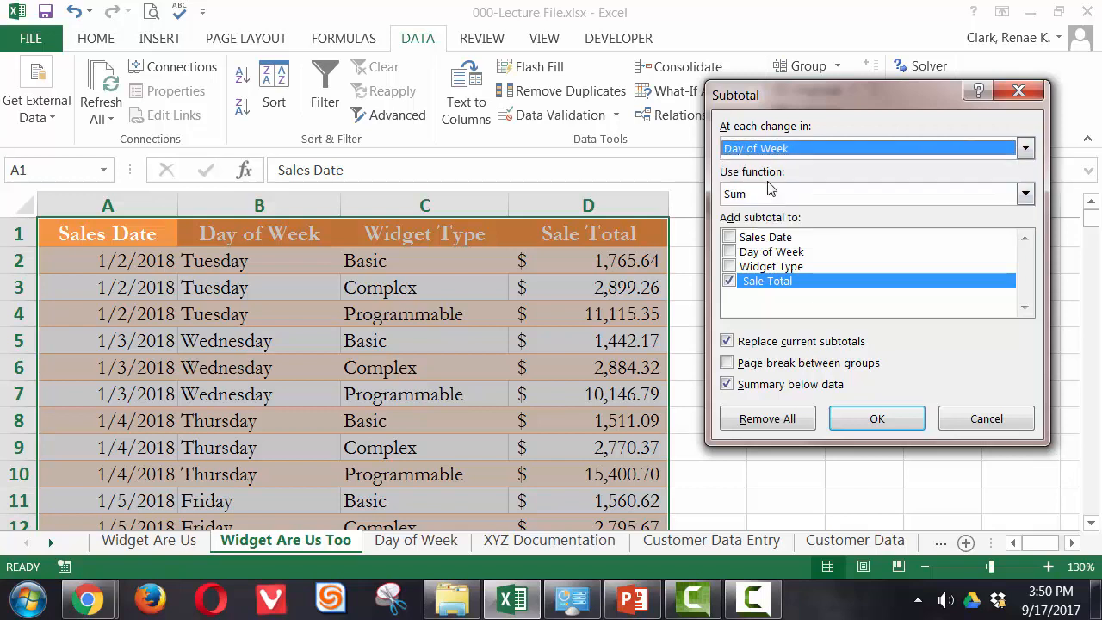
pyautogui.click(821, 196)
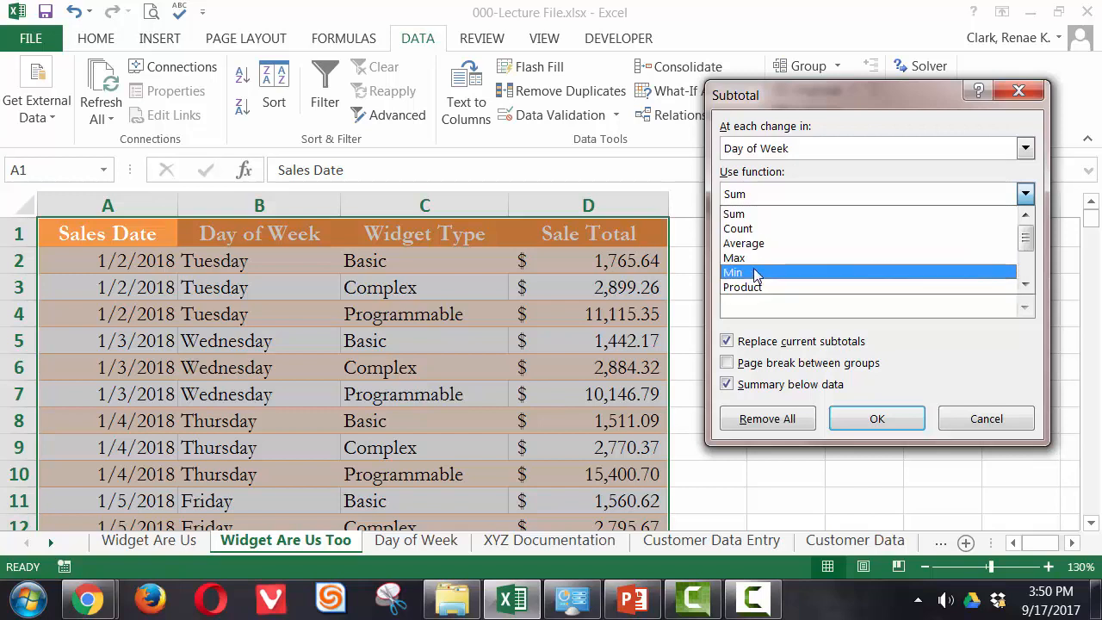
pyautogui.moveTo(1031, 249)
pyautogui.mouseDown()
pyautogui.moveTo(1037, 277)
pyautogui.moveTo(1026, 239)
pyautogui.mouseUp()
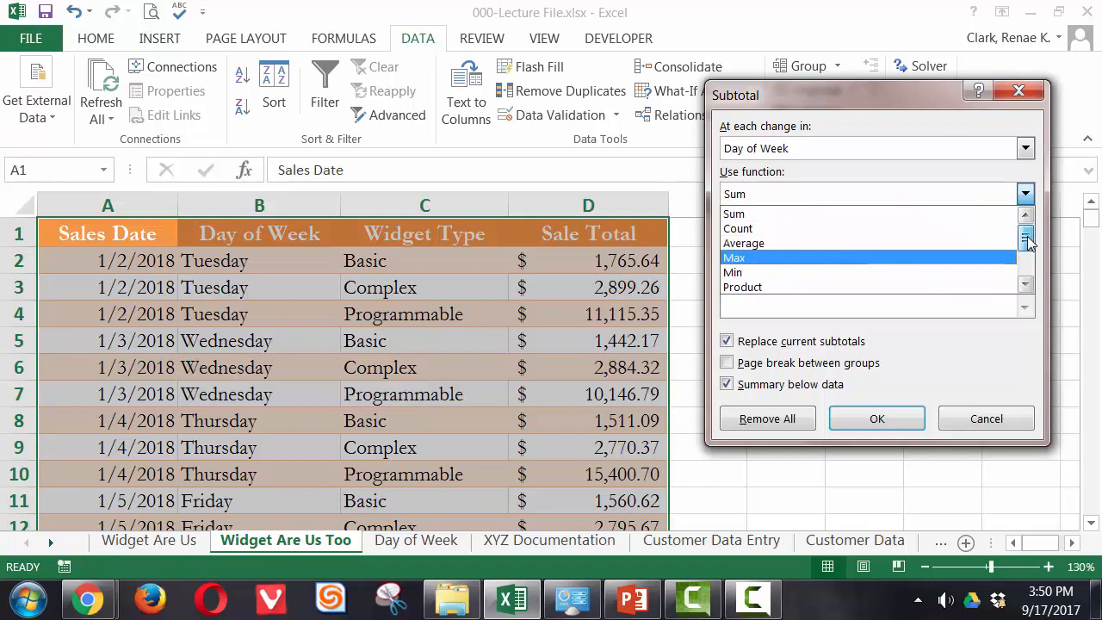
pyautogui.click(742, 216)
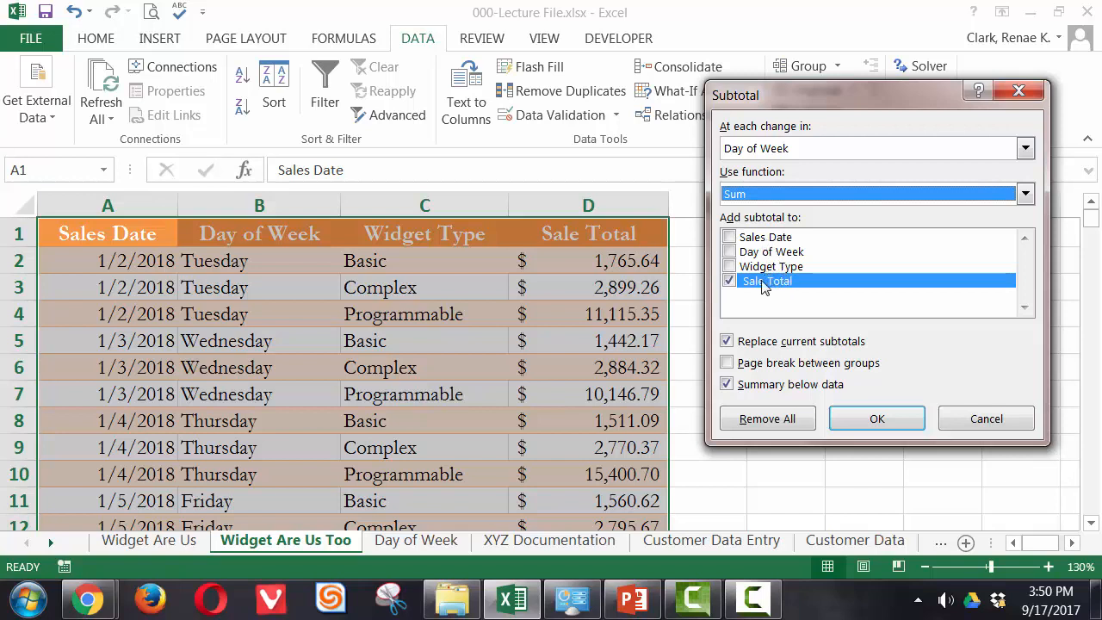
pyautogui.click(729, 277)
pyautogui.click(728, 251)
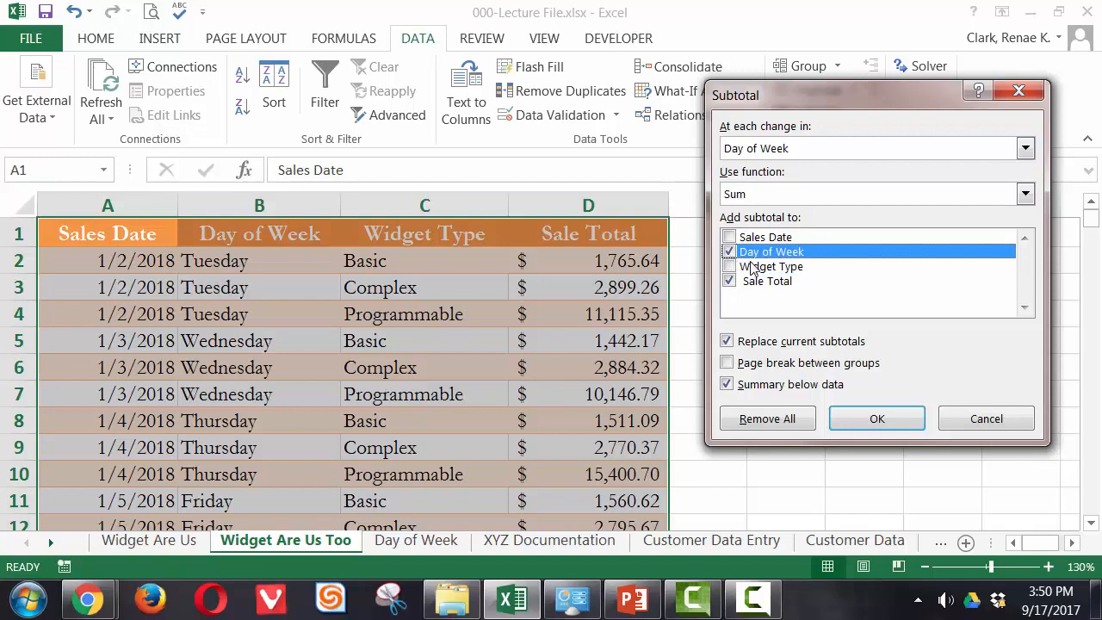
pyautogui.press('Return')
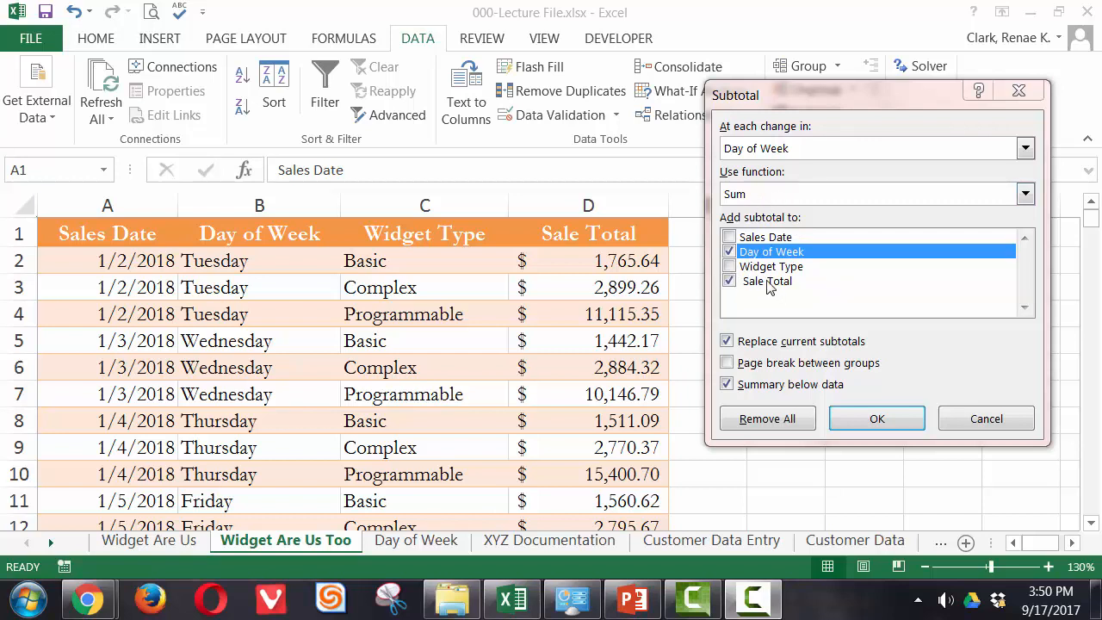
pyautogui.click(729, 252)
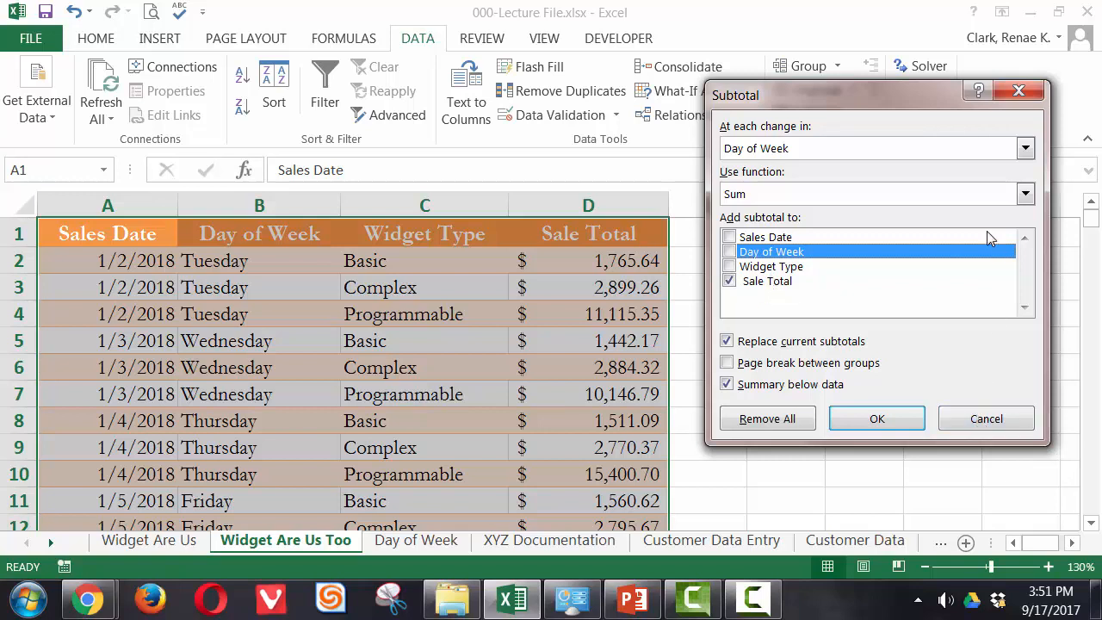
pyautogui.click(829, 150)
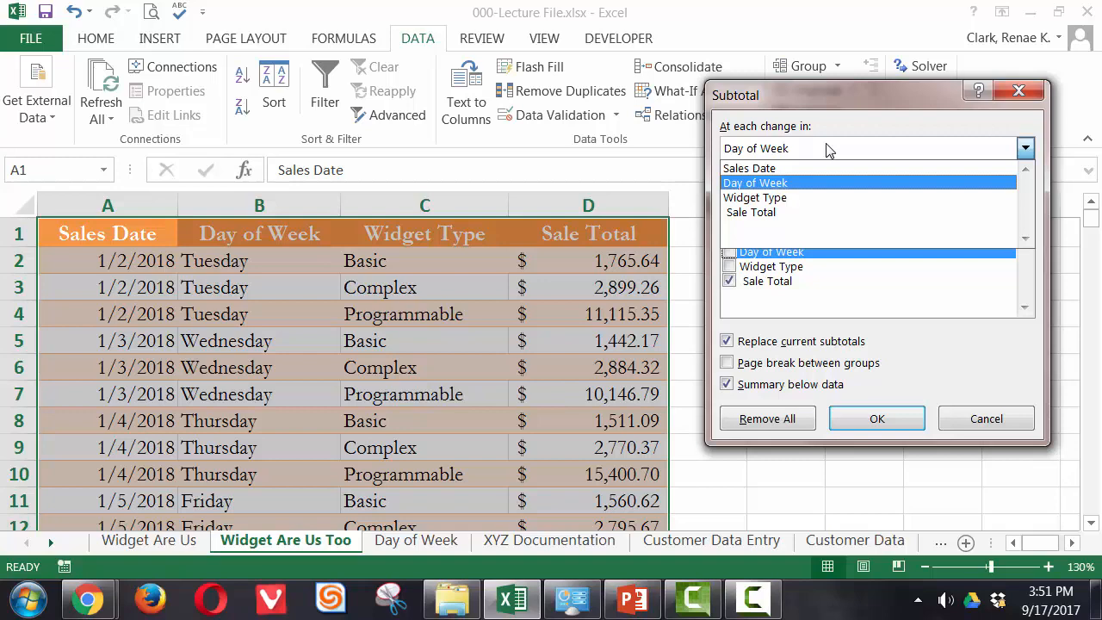
pyautogui.click(988, 418)
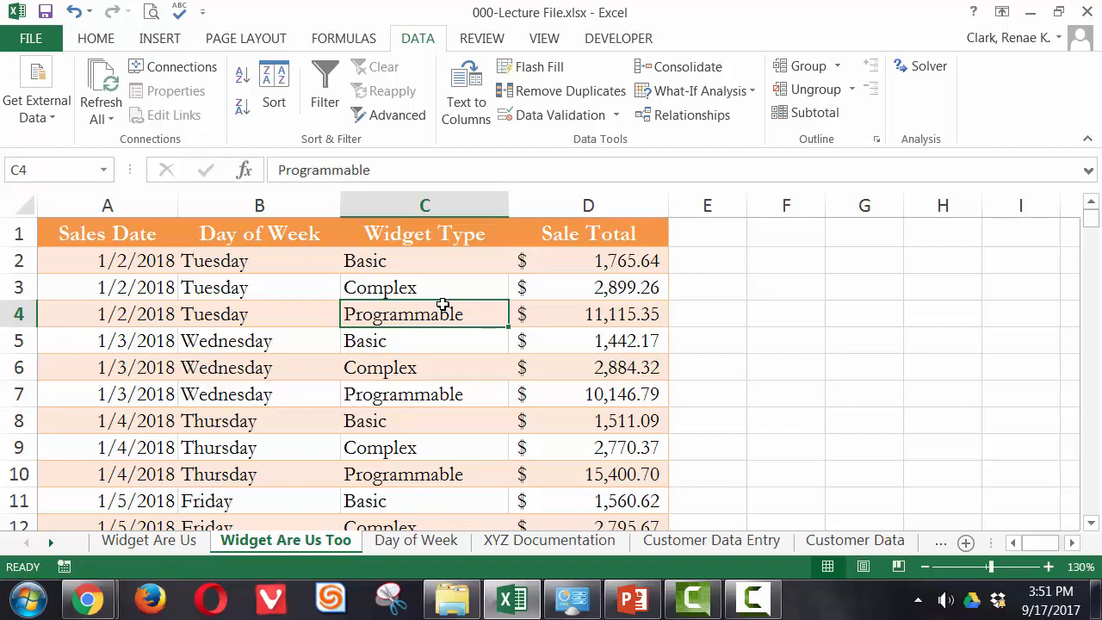
# - Sort the sales data by Widget Type in ascending order
pyautogui.click(395, 241)
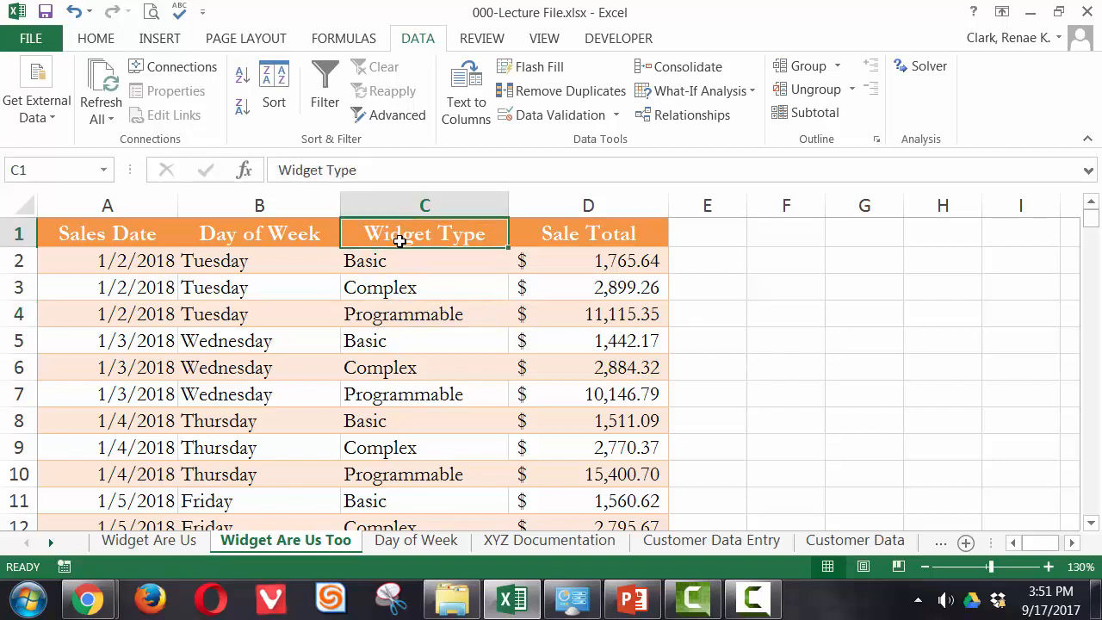
pyautogui.click(242, 76)
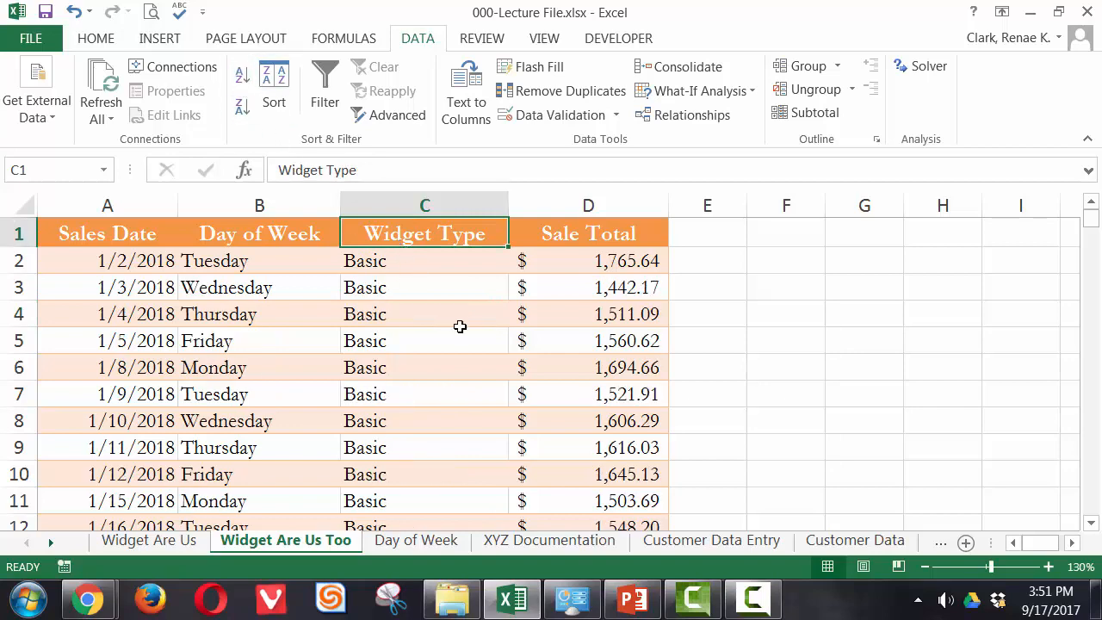
pyautogui.scroll(-15, 459, 327)
pyautogui.scroll(-20, 472, 345)
pyautogui.scroll(-4, 473, 354)
pyautogui.scroll(7, 455, 368)
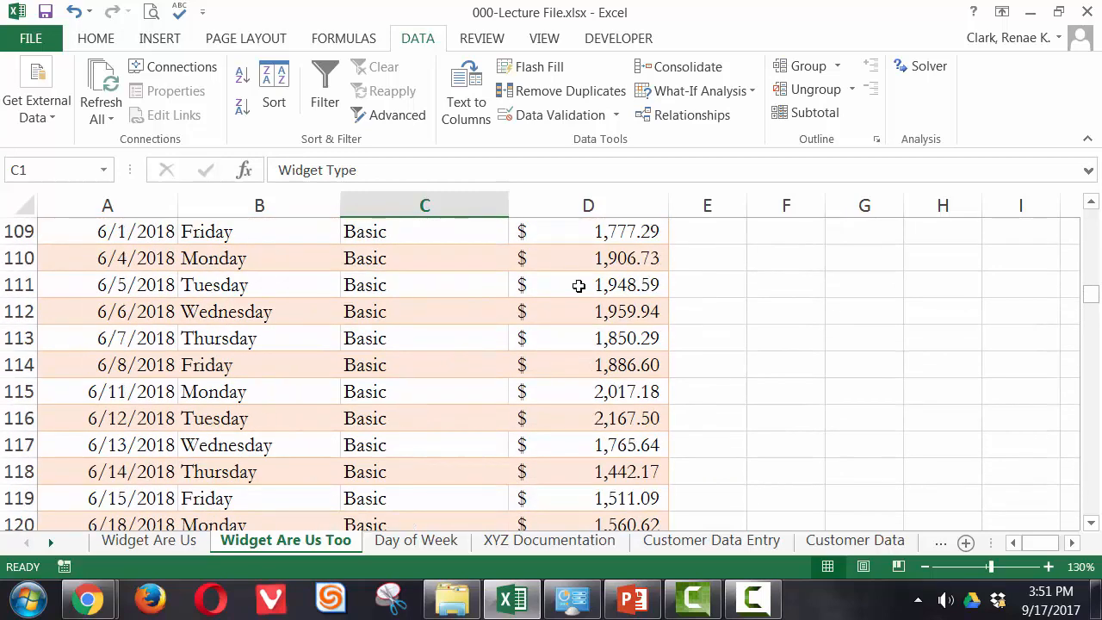
pyautogui.scroll(18, 714, 258)
pyautogui.scroll(7, 448, 263)
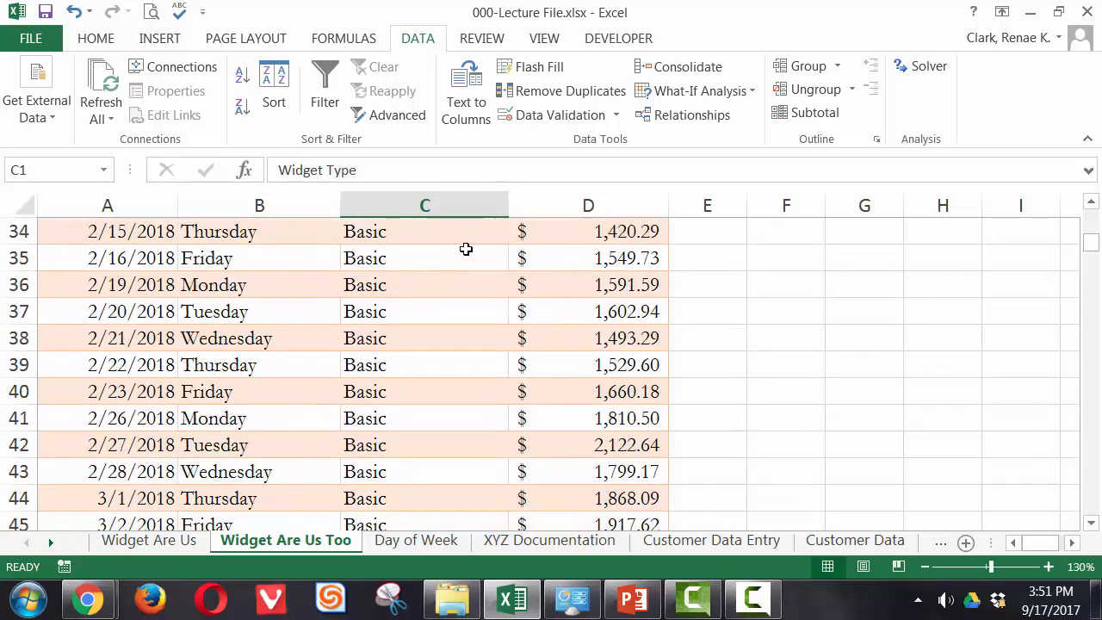
# - Add subtotals at each change in Widget Type, using the Average function on Sale Total
pyautogui.click(808, 112)
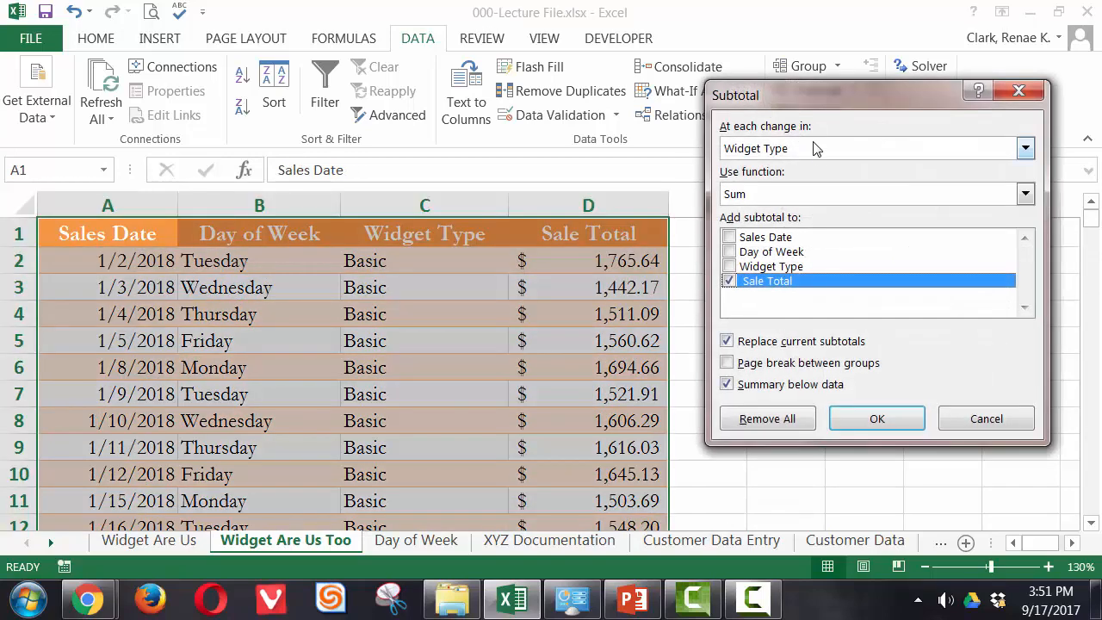
pyautogui.click(819, 151)
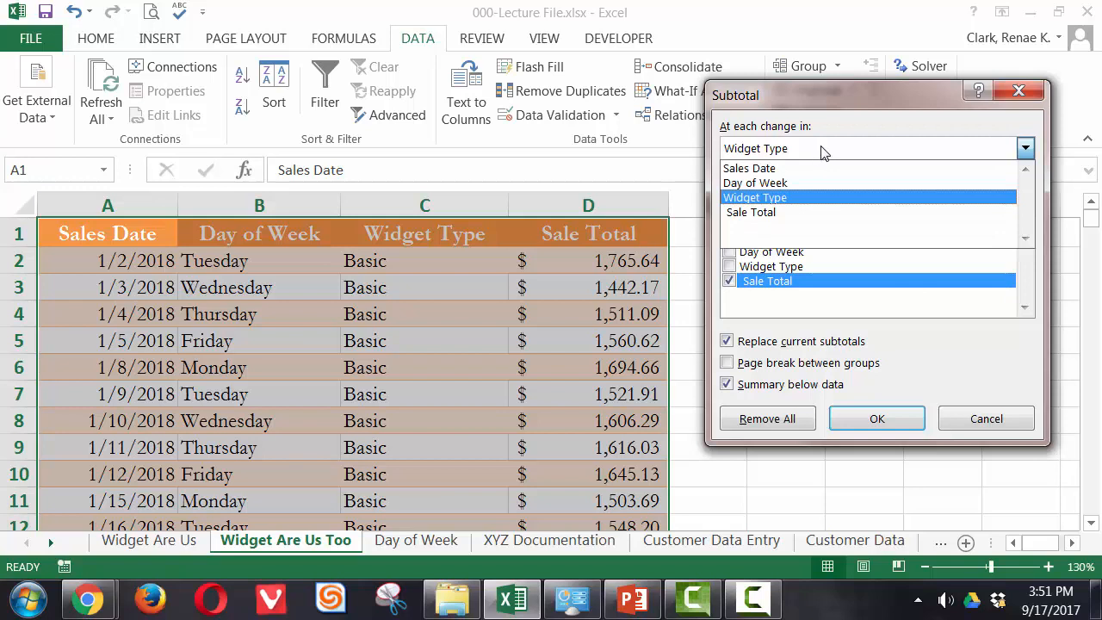
pyautogui.click(771, 199)
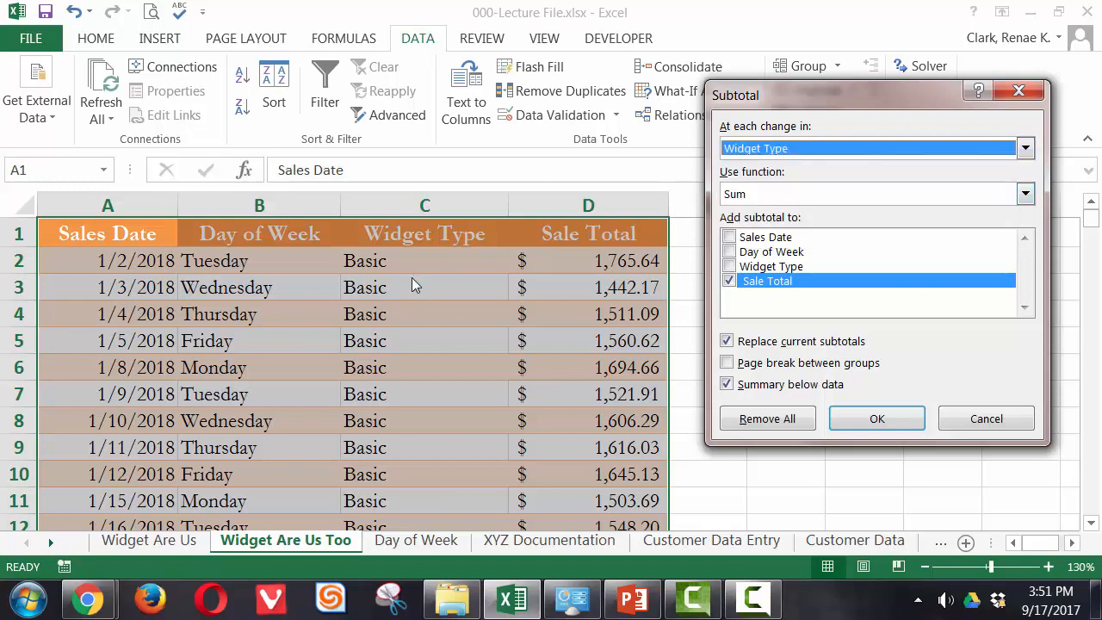
pyautogui.click(759, 193)
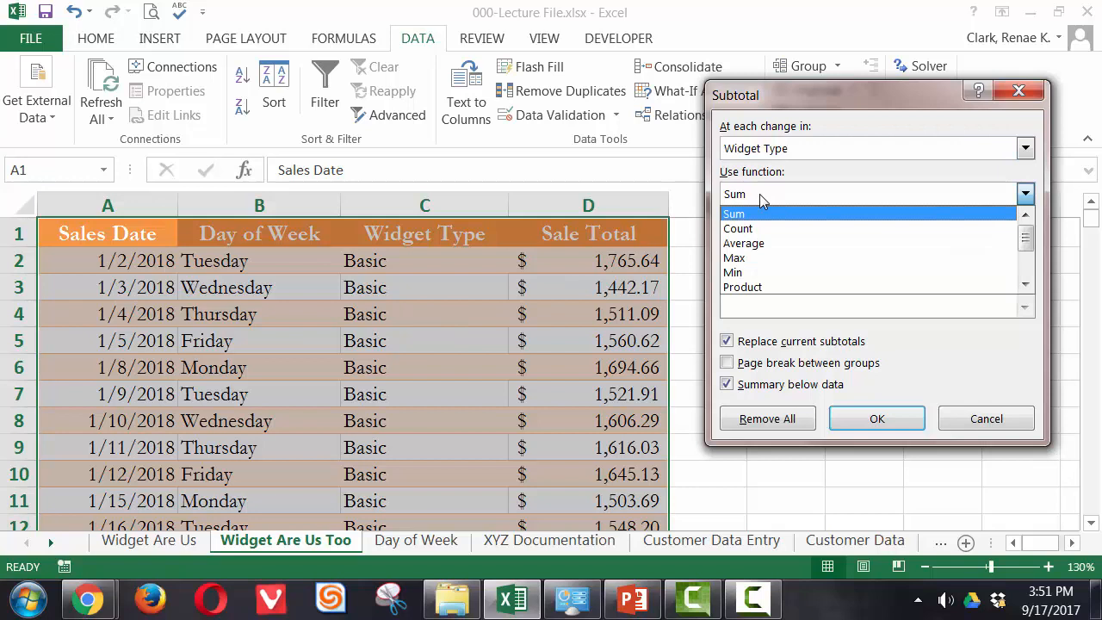
pyautogui.click(756, 245)
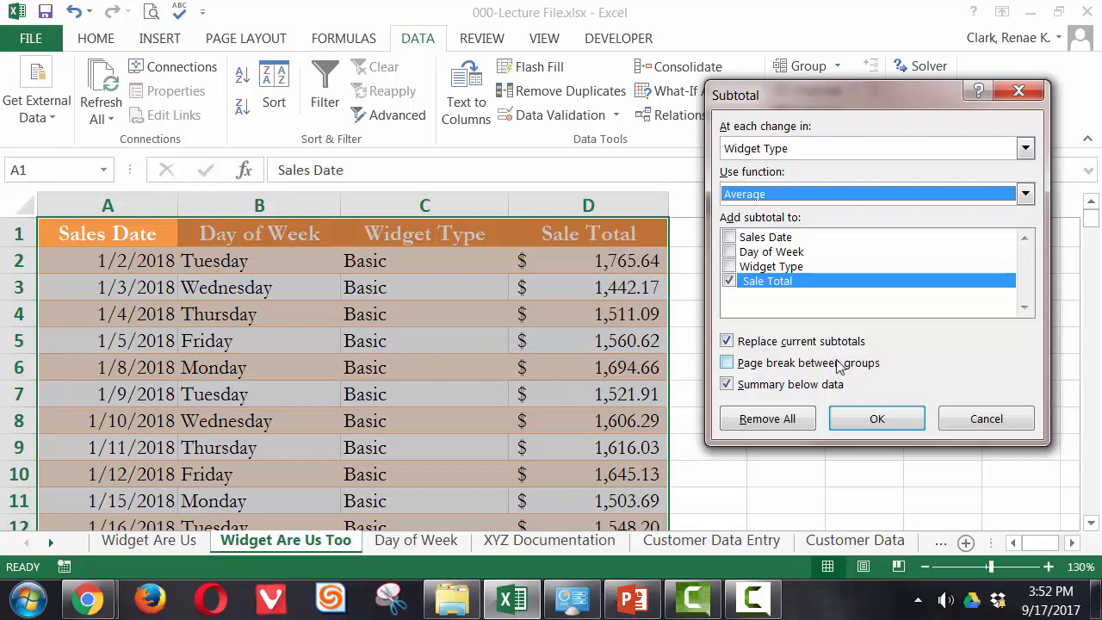
pyautogui.click(872, 422)
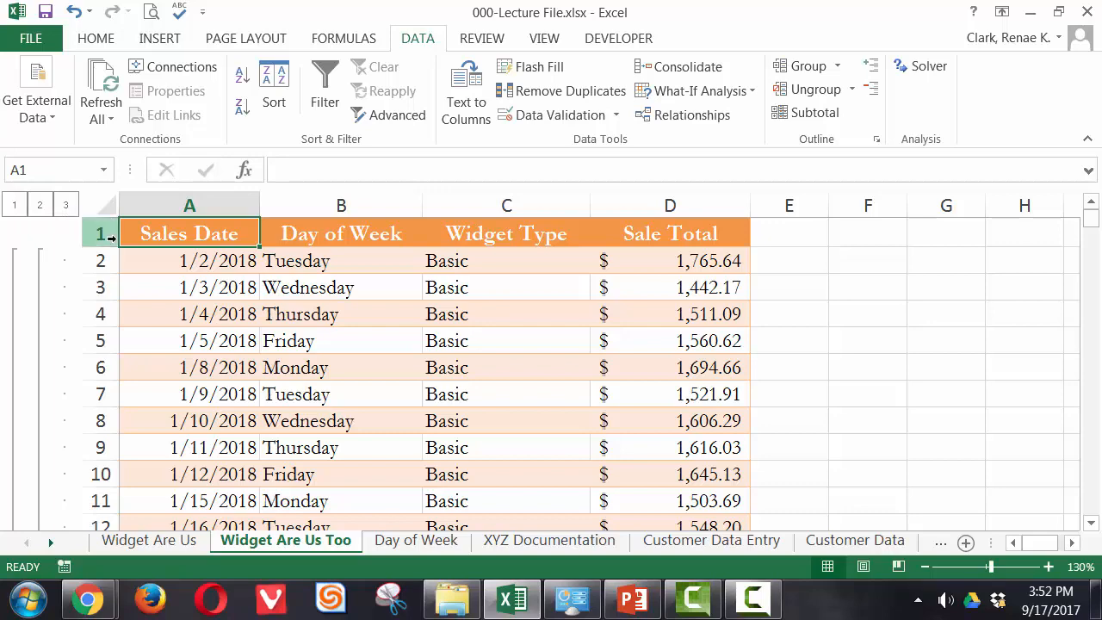
# - Examine the formula of the Basic Average subtotal in the Sale Total column
pyautogui.scroll(-6, 351, 334)
pyautogui.scroll(-20, 356, 328)
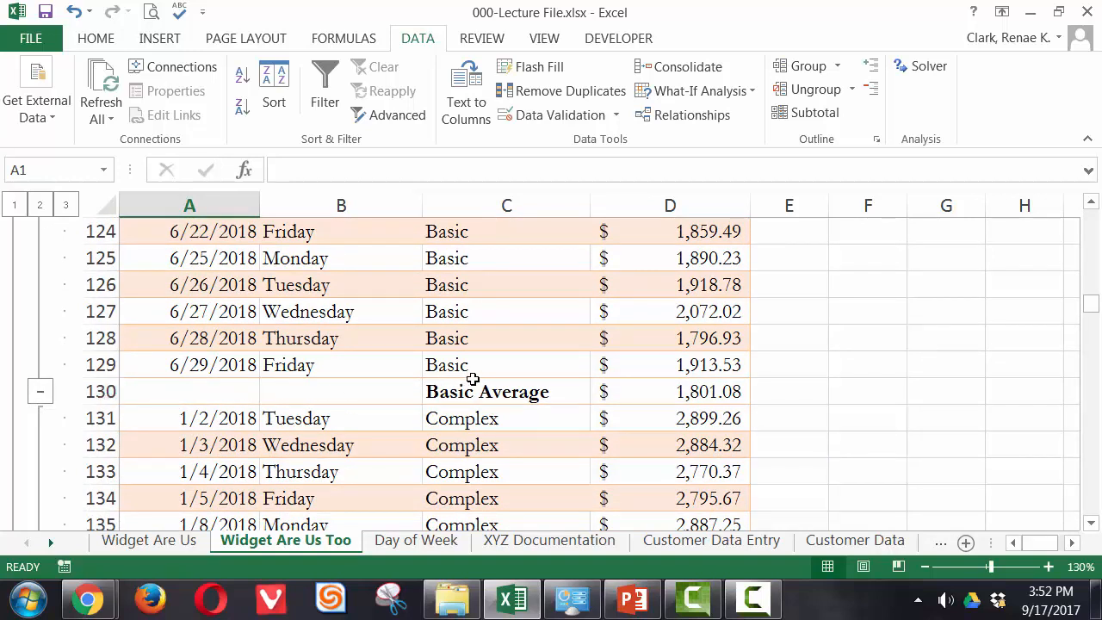
pyautogui.click(647, 396)
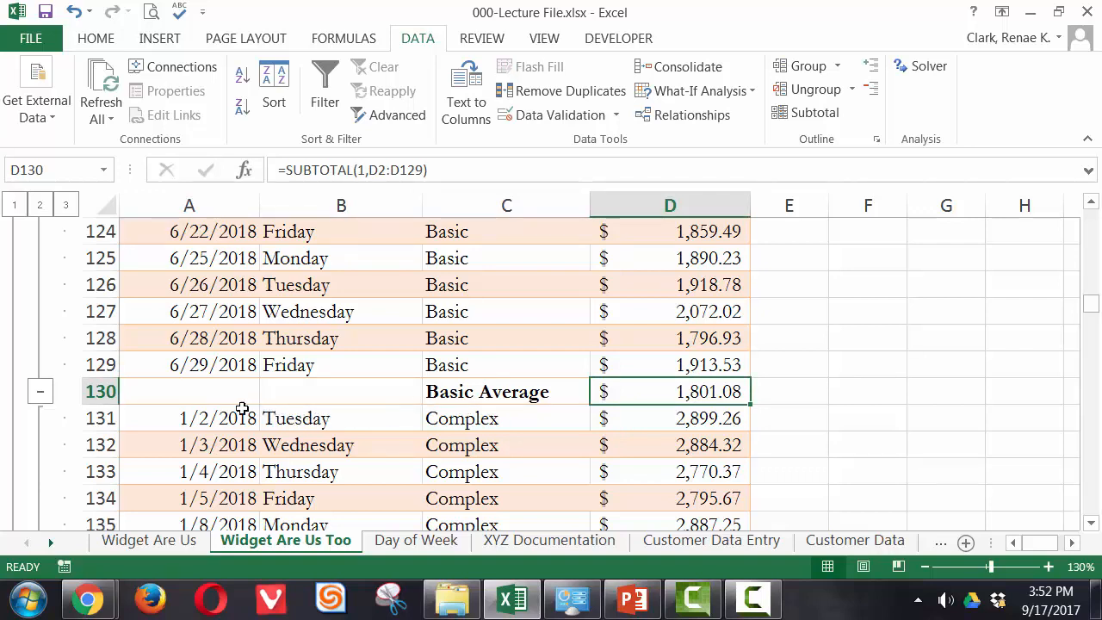
# - Collapse the outline to the grand average alone and expand it one level to the widget-type average rows
pyautogui.click(39, 205)
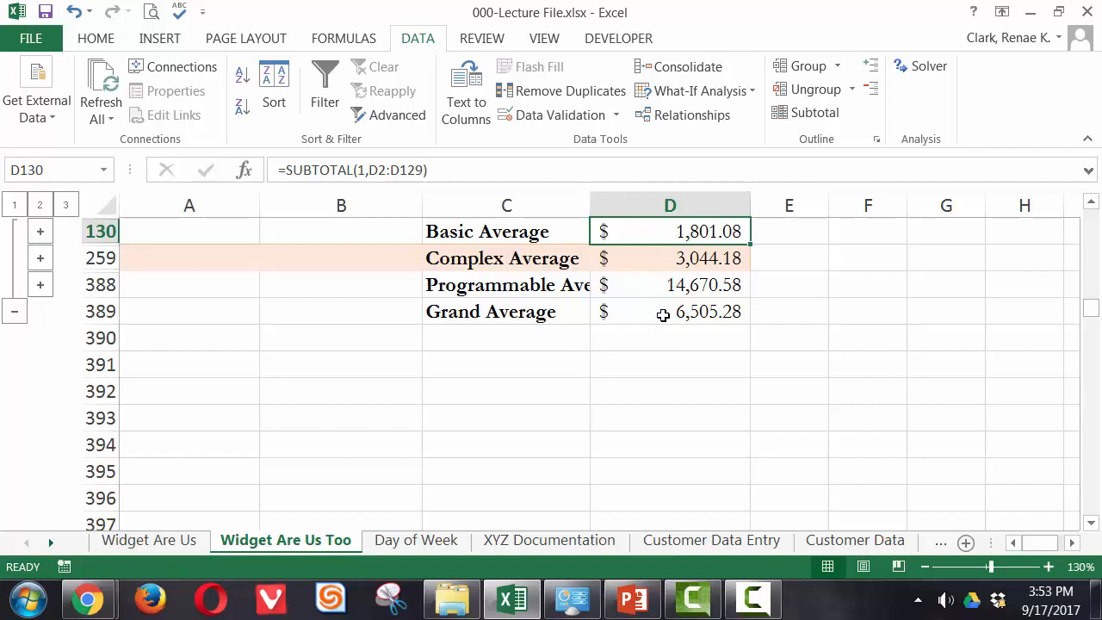
pyautogui.click(15, 206)
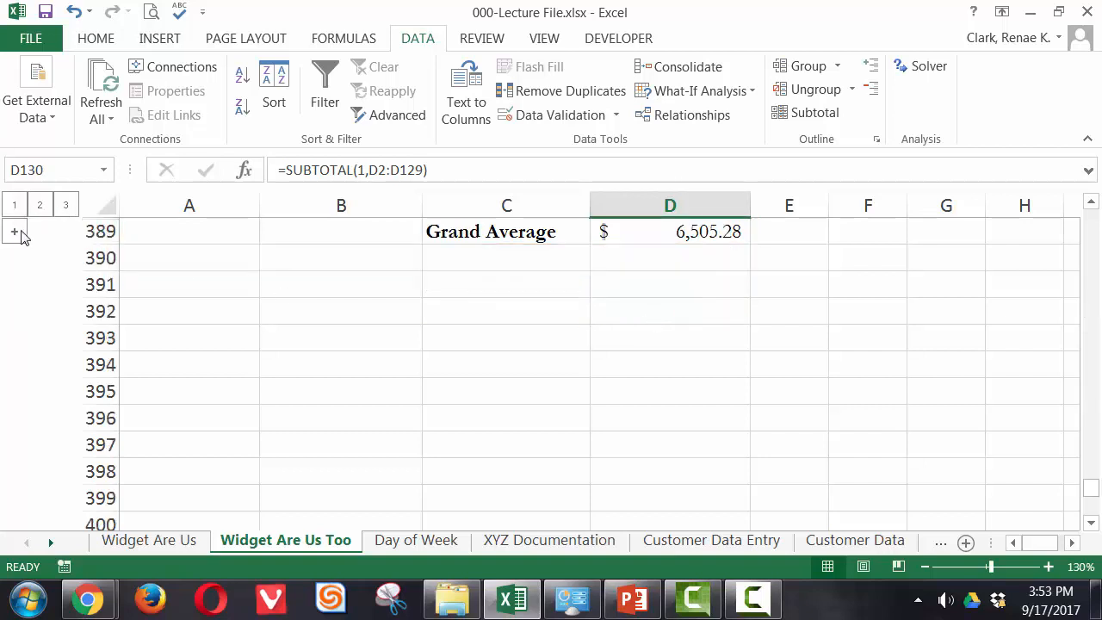
pyautogui.click(14, 234)
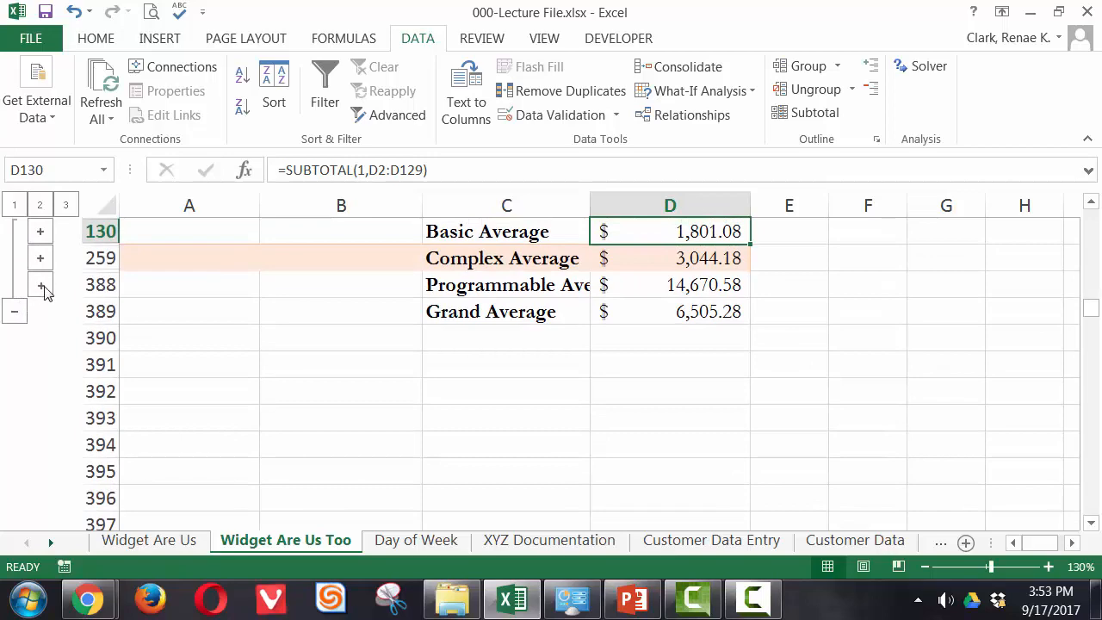
# - Expand the Programmable group to show its individual sales rows above the Programmable Average
pyautogui.click(40, 286)
pyautogui.scroll(20, 81, 296)
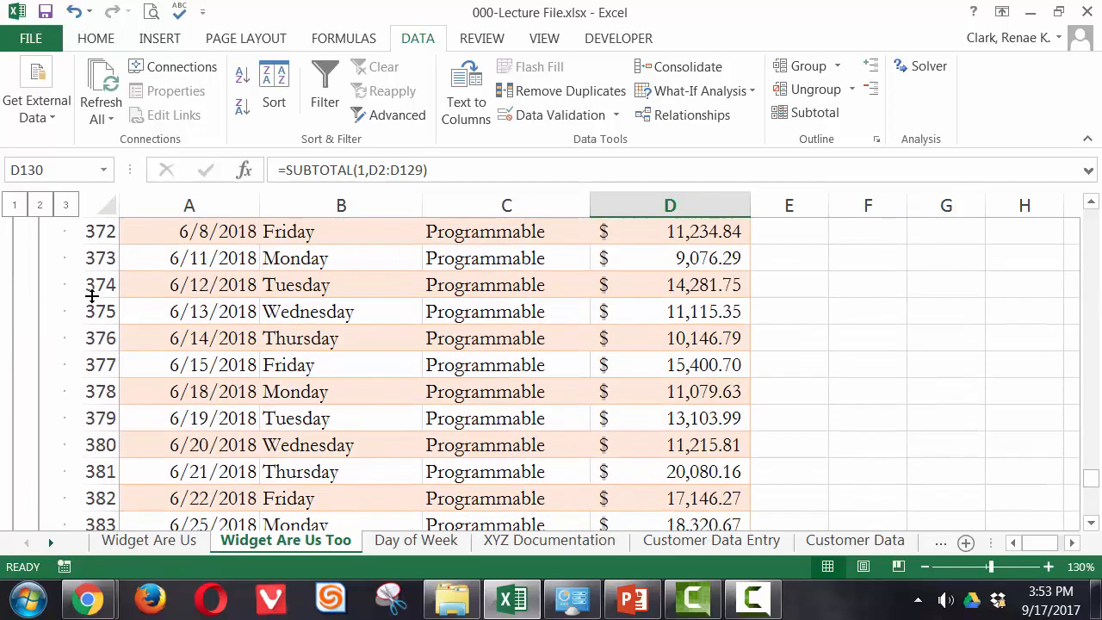
pyautogui.scroll(19, 133, 280)
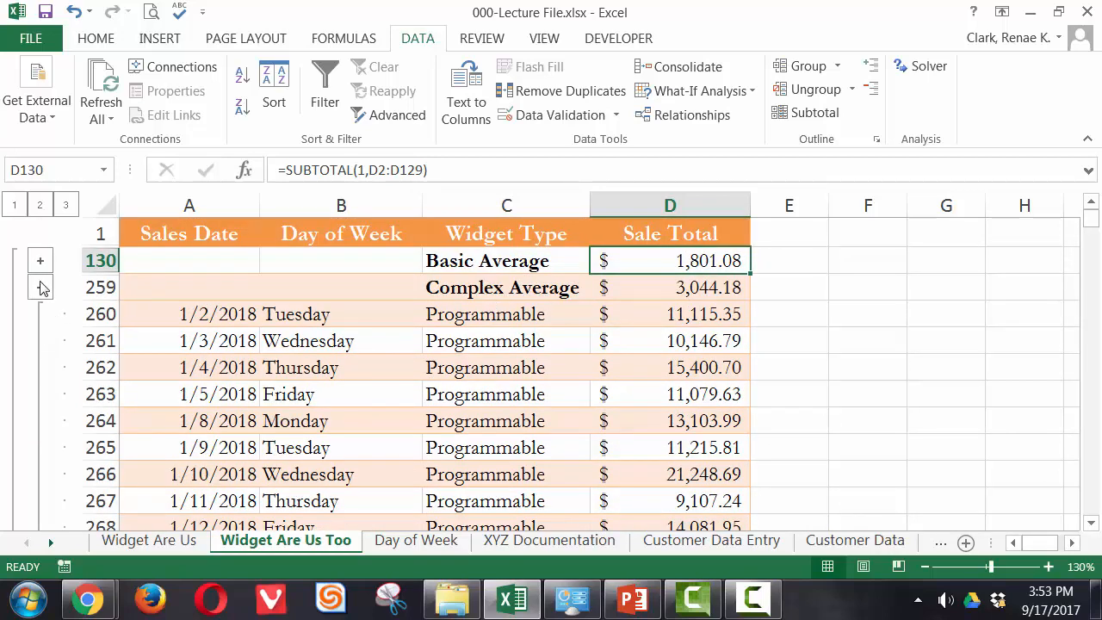
# - Switch the outline between the widget-type average rows and the full sales detail, ending with only the average rows shown
pyautogui.click(39, 206)
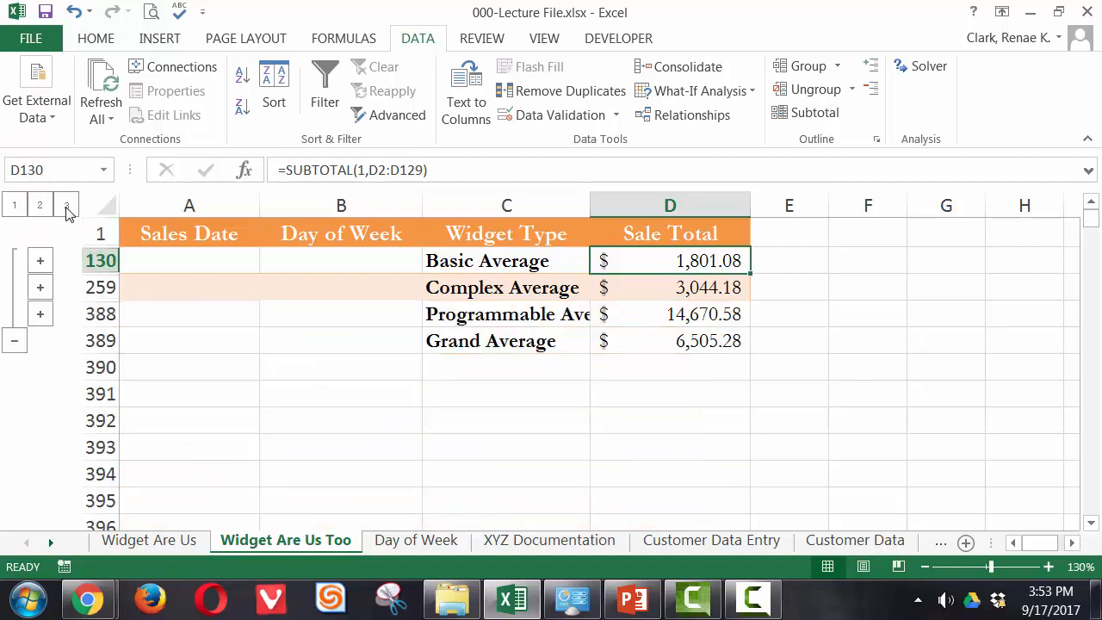
pyautogui.click(65, 206)
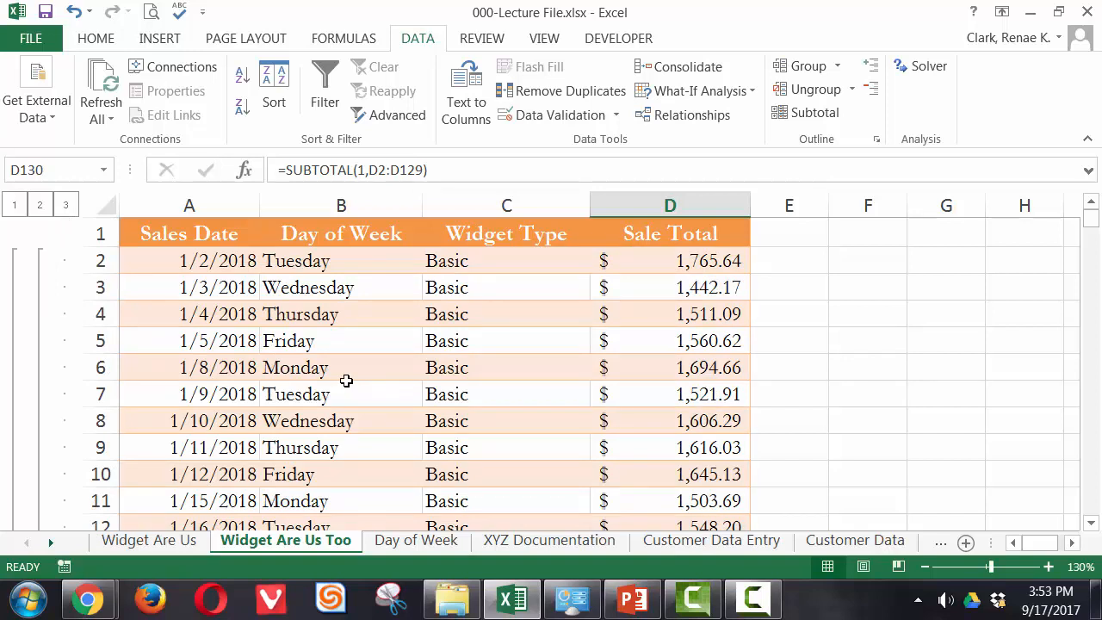
pyautogui.click(40, 205)
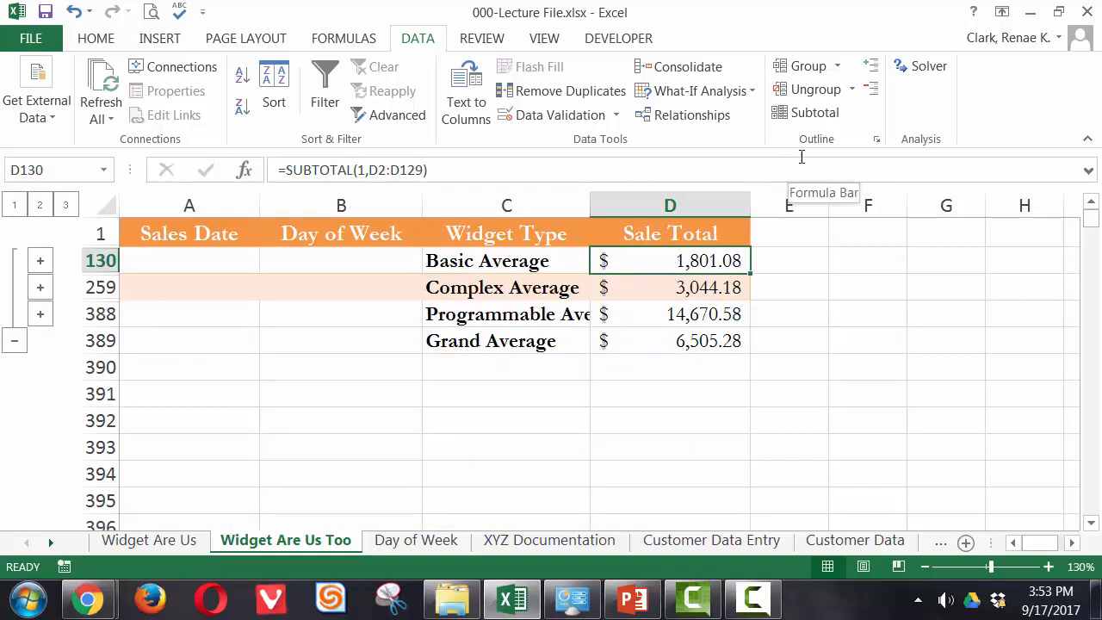
# - Replace the average subtotals with Sum subtotals of Sale Total for each Widget Type, and collapse the outline to the total rows
pyautogui.click(819, 117)
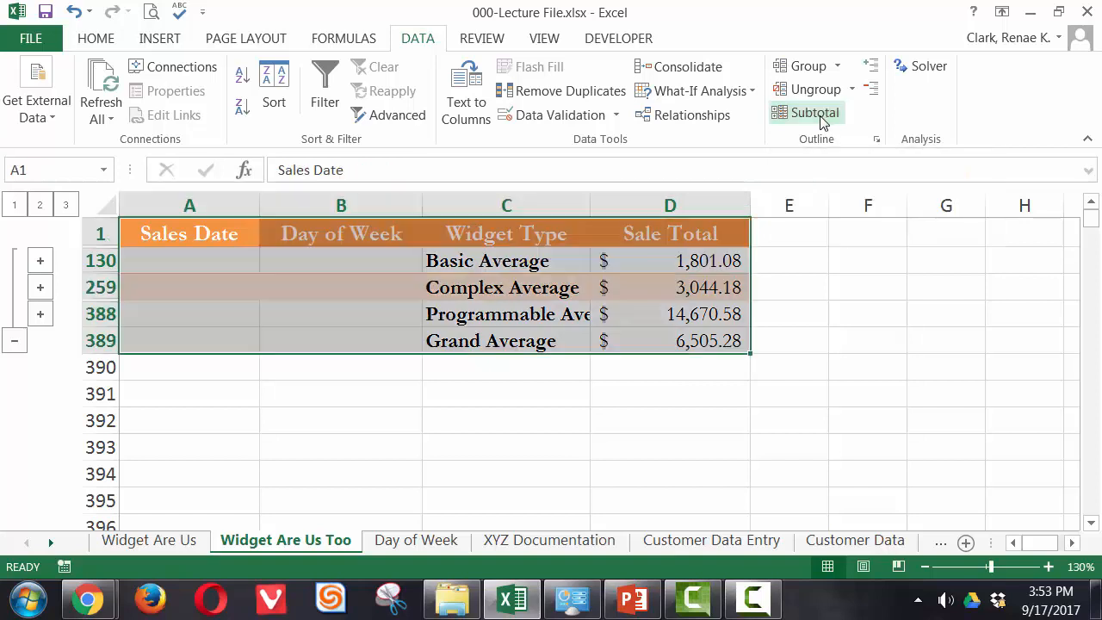
pyautogui.click(759, 197)
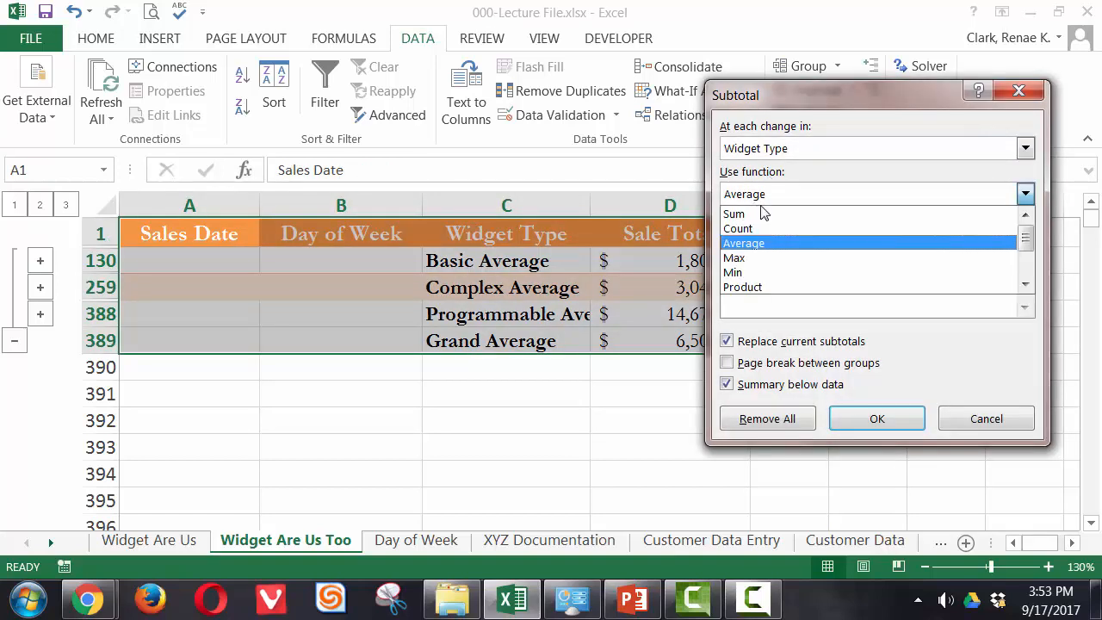
pyautogui.click(757, 212)
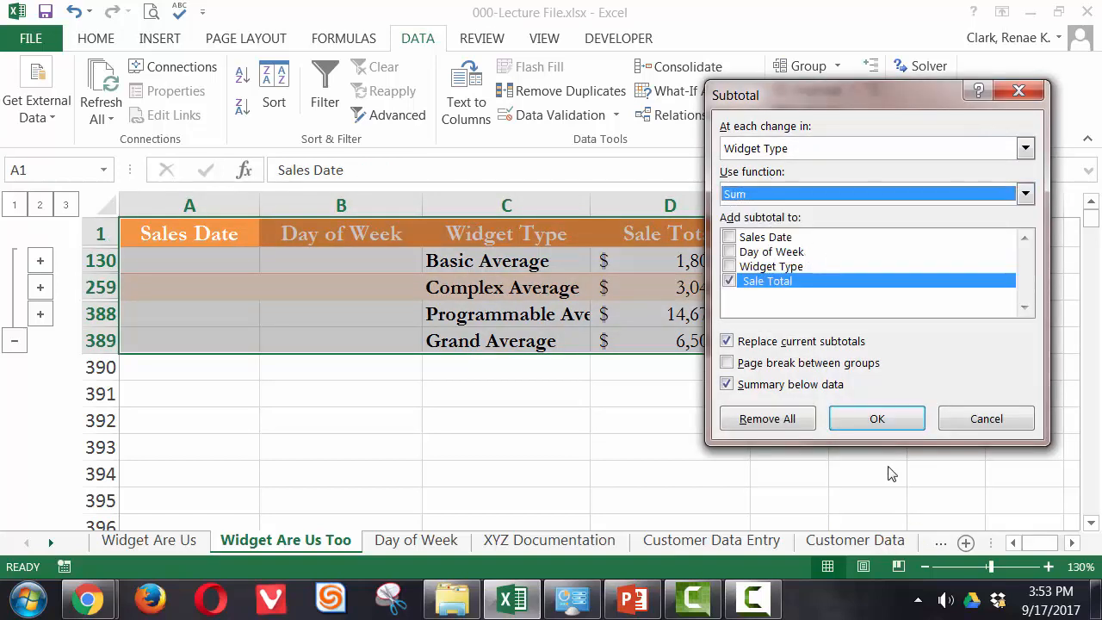
pyautogui.click(871, 419)
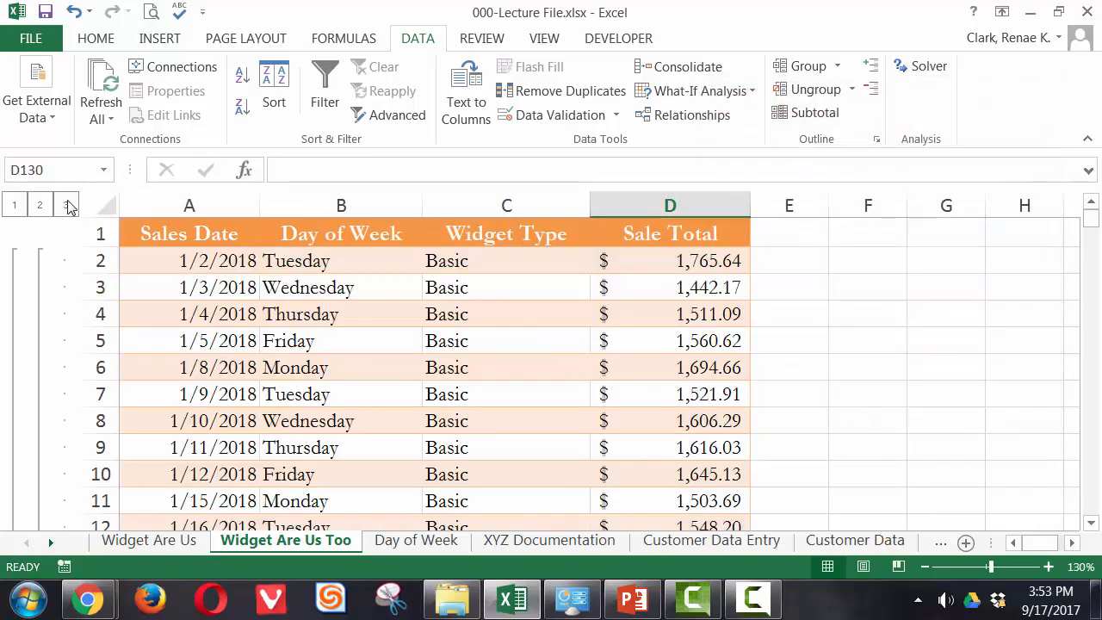
pyautogui.click(39, 204)
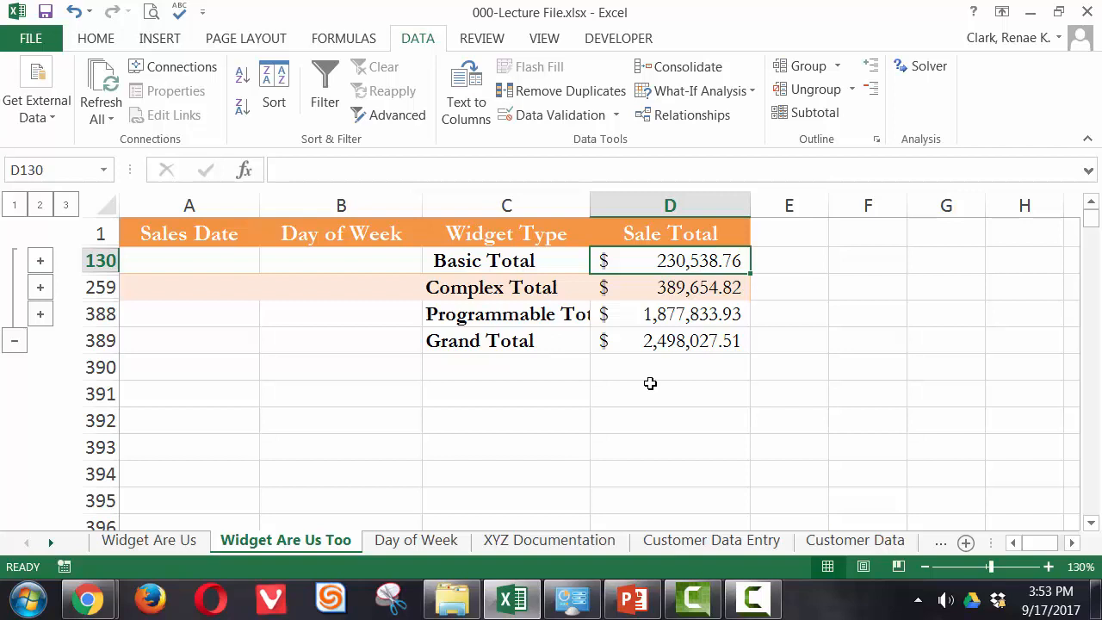
# - Remove all subtotals from the sales data and check the Basic and Complex rows for leftover subtotal rows
pyautogui.click(816, 118)
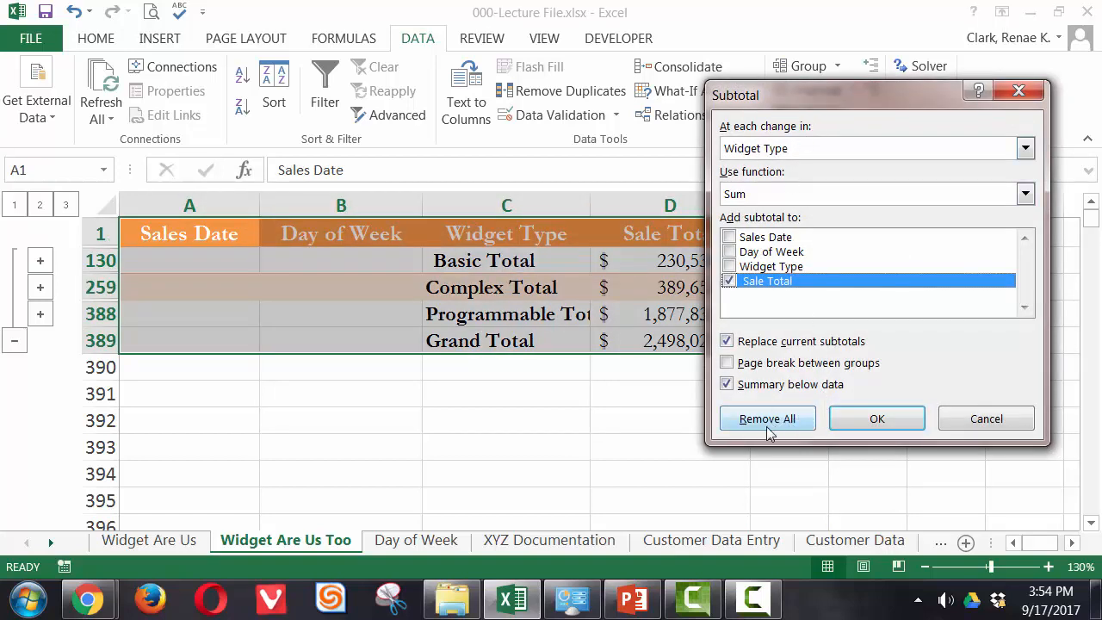
pyautogui.click(766, 422)
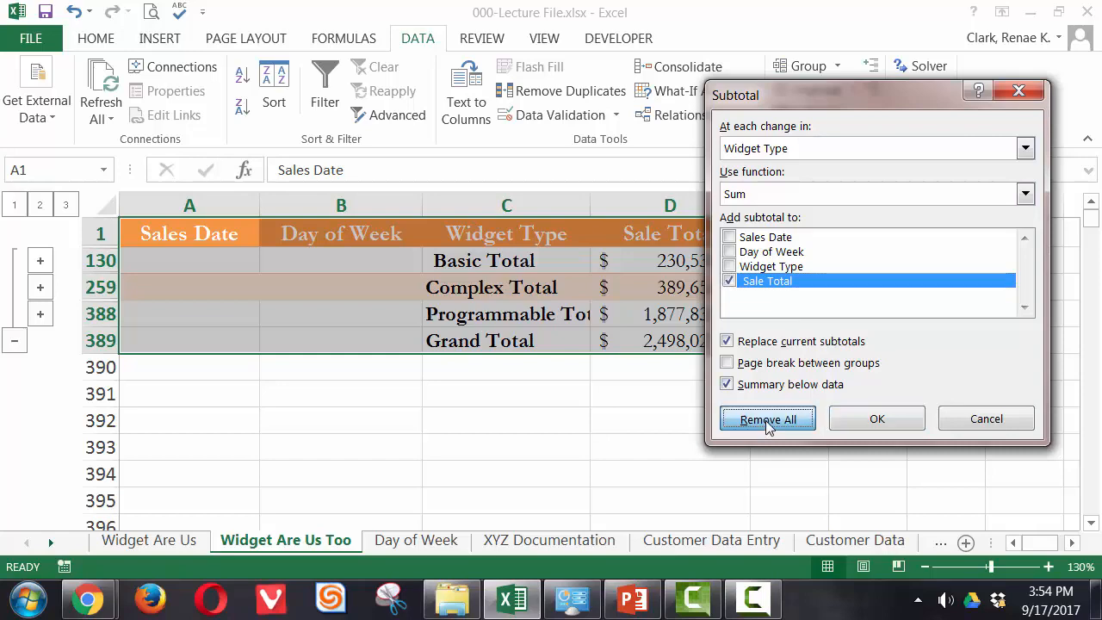
pyautogui.scroll(-12, 224, 387)
pyautogui.scroll(-20, 238, 366)
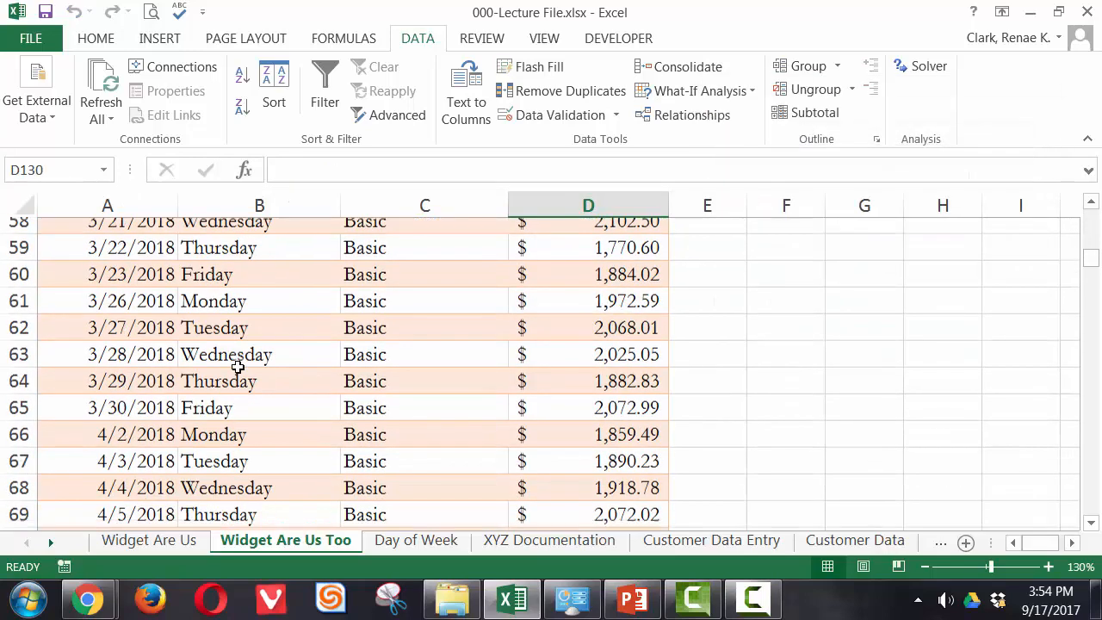
pyautogui.scroll(-18, 240, 340)
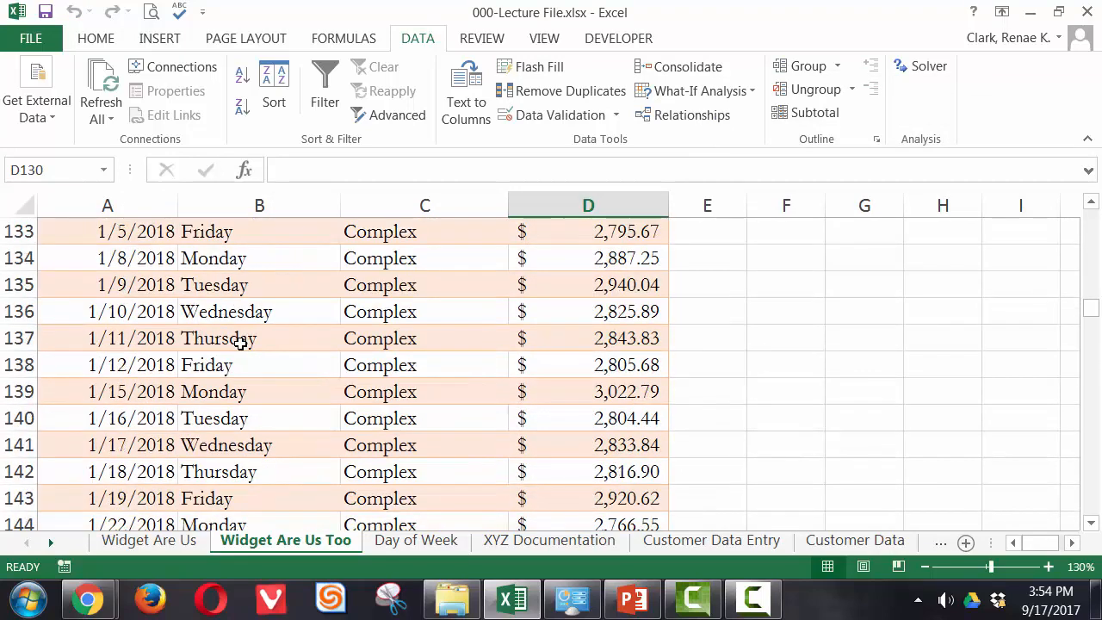
pyautogui.scroll(-4, 238, 344)
# - Return to the Sales Date header in cell A1 and have the data sorted by Sales Date, oldest first
pyautogui.scroll(19, 238, 340)
pyautogui.hotkey('ctrl', 'Home')
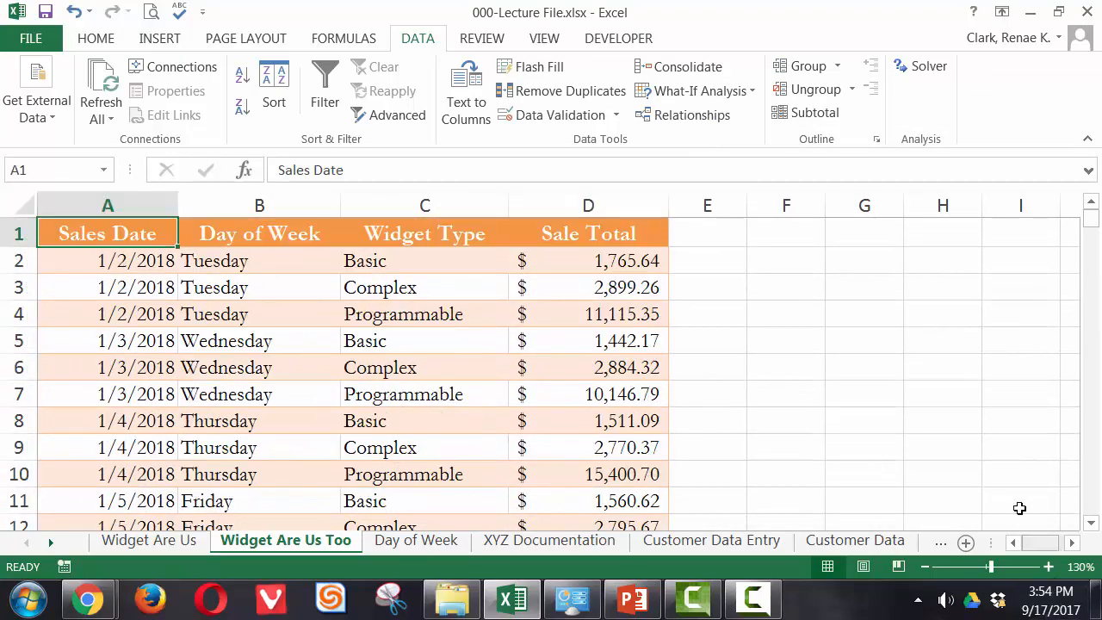